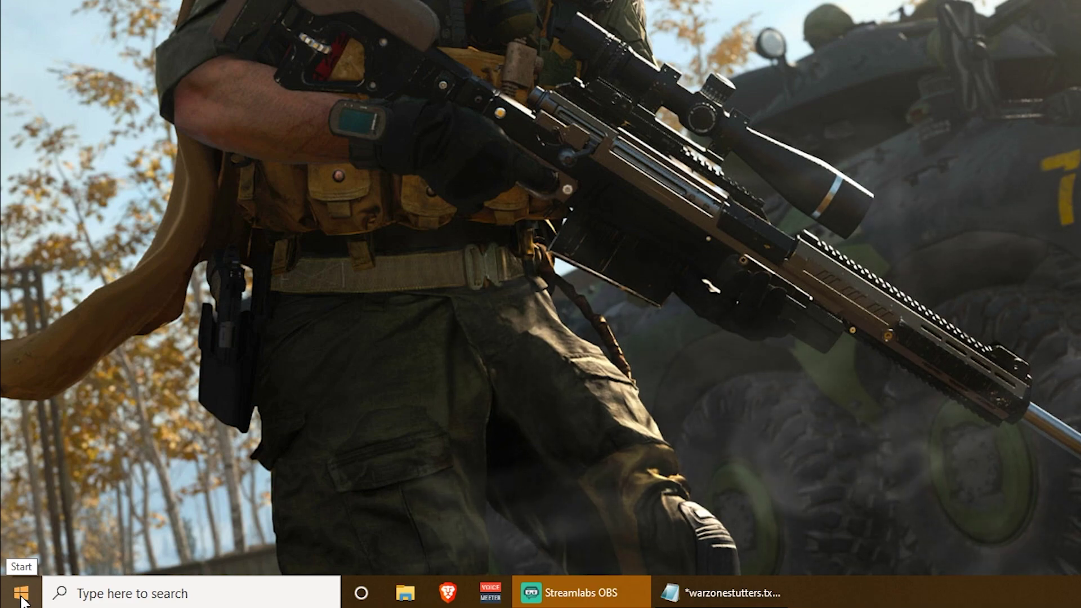
Step: Launch Settings from a Start search for 'settings' and go to System > Storage
{"action": "left_click", "coordinate": [22, 600]}
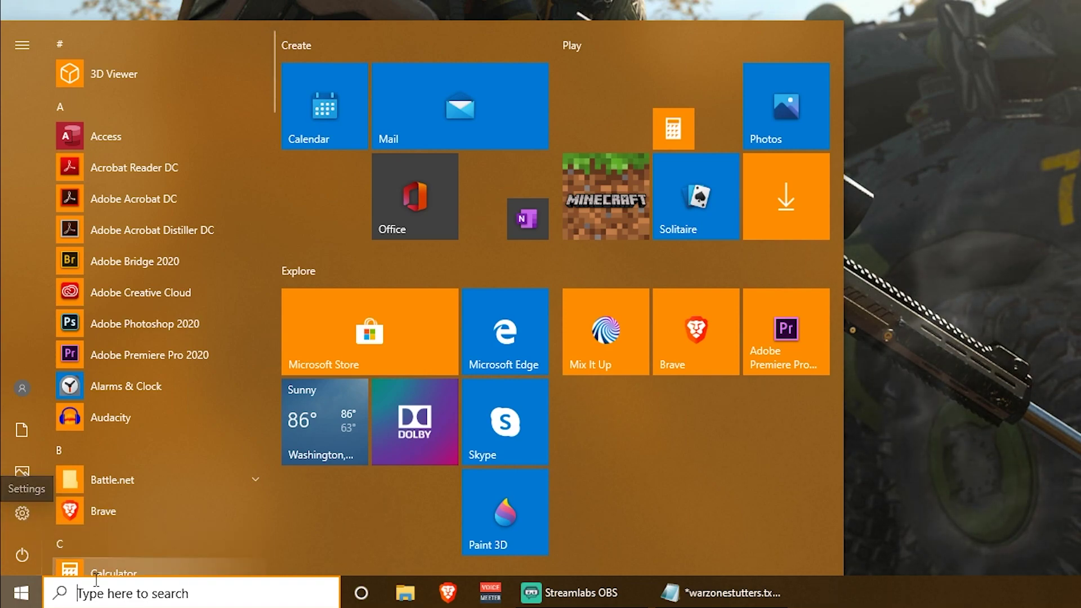
{"action": "left_click", "coordinate": [156, 595]}
{"action": "type", "text": "settings"}
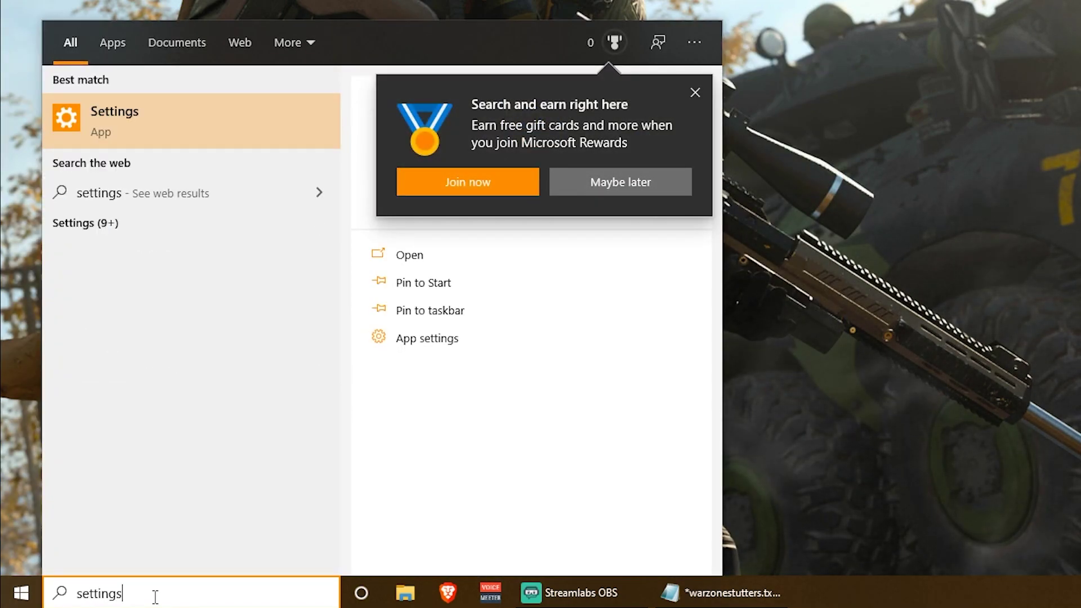
{"action": "key", "text": "Return"}
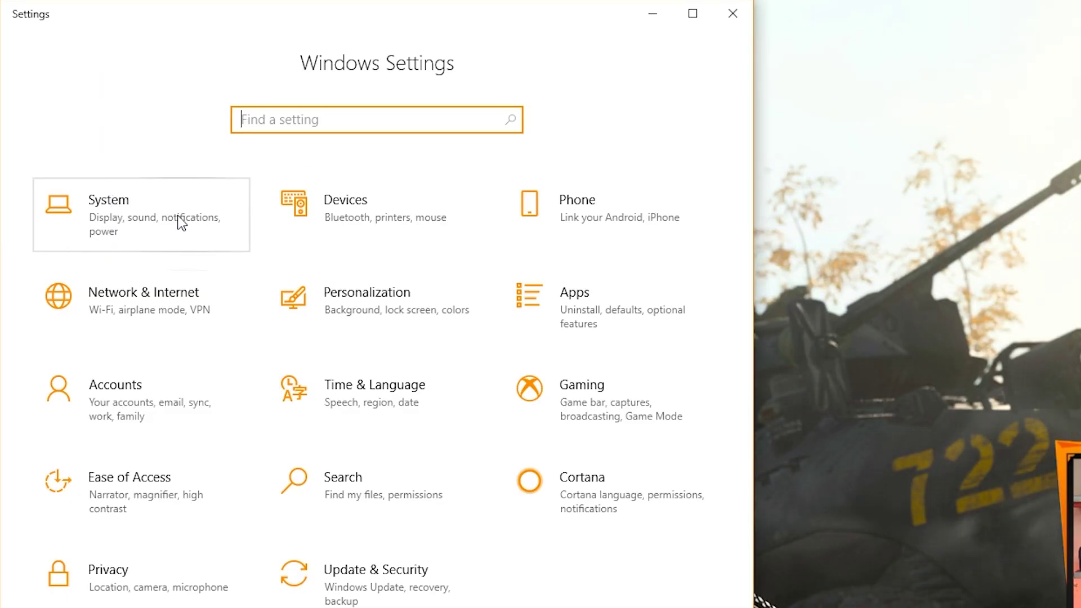
{"action": "left_click", "coordinate": [156, 217]}
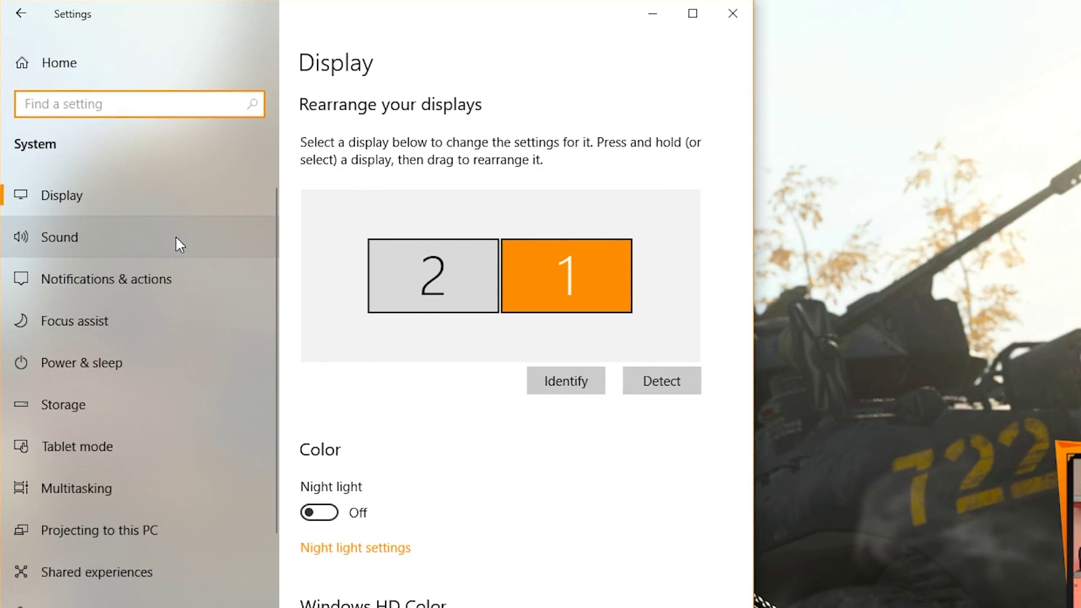
{"action": "left_click", "coordinate": [125, 411]}
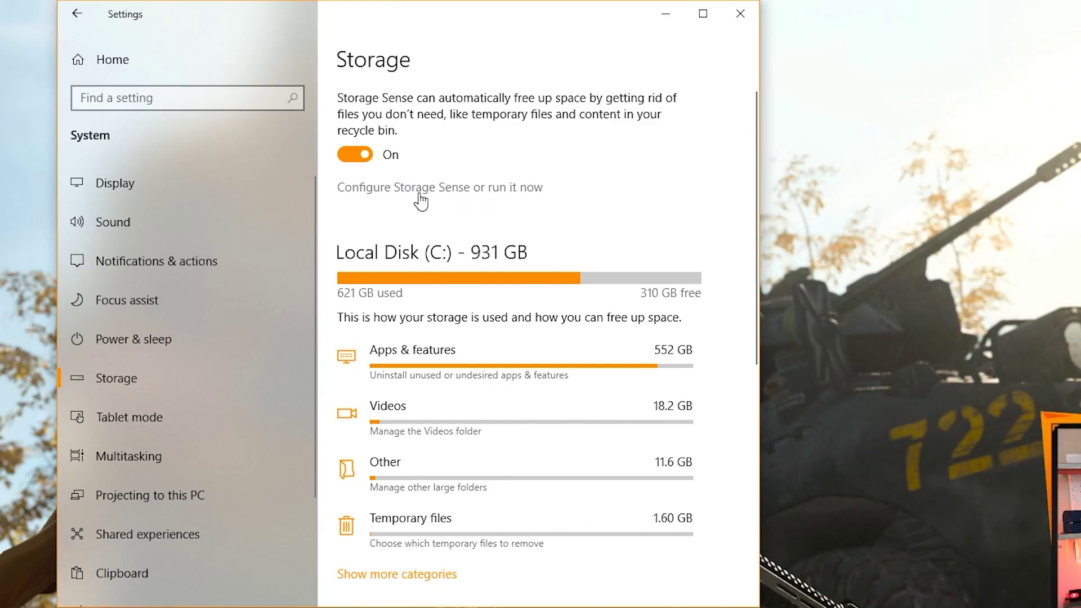
Step: Open 'Configure Storage Sense or run it now' to view the cleanup options
{"action": "left_click", "coordinate": [454, 184]}
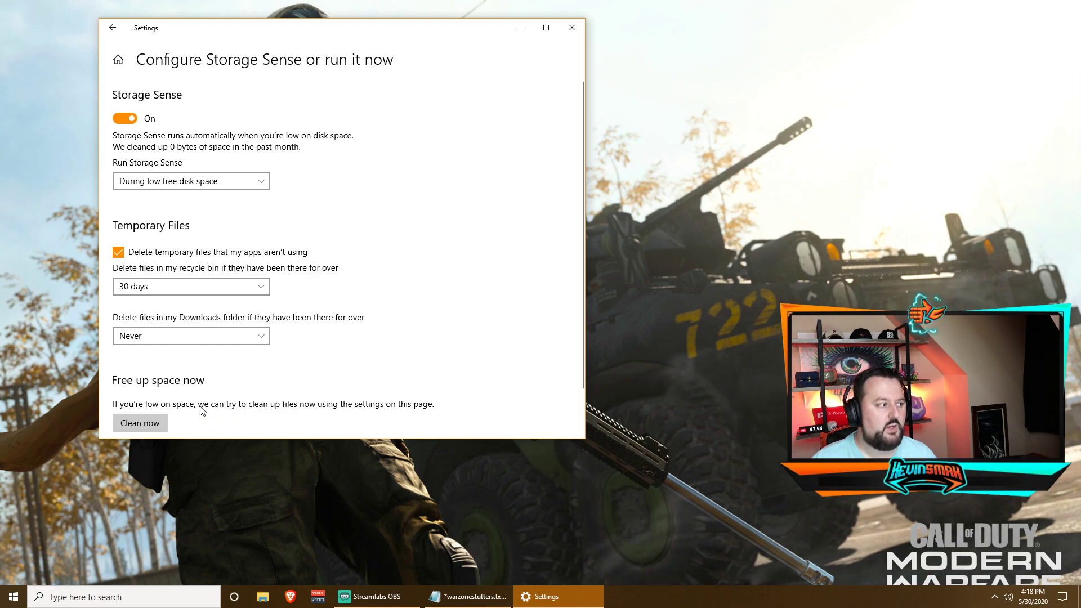
Step: Return via Home > System > Storage and scroll down to More storage settings
{"action": "left_click", "coordinate": [119, 64]}
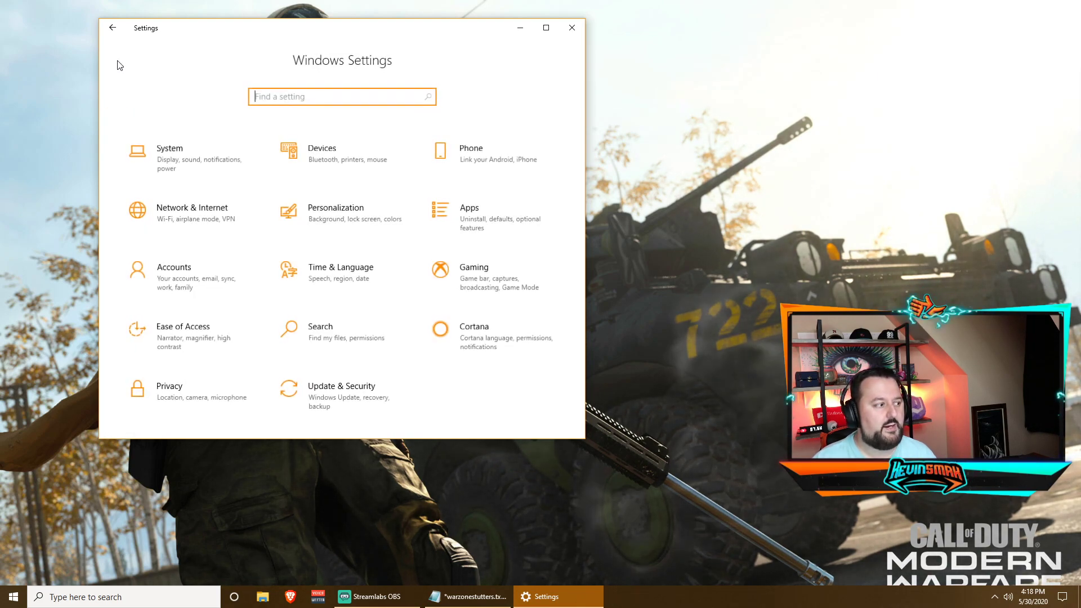
{"action": "left_click", "coordinate": [175, 165]}
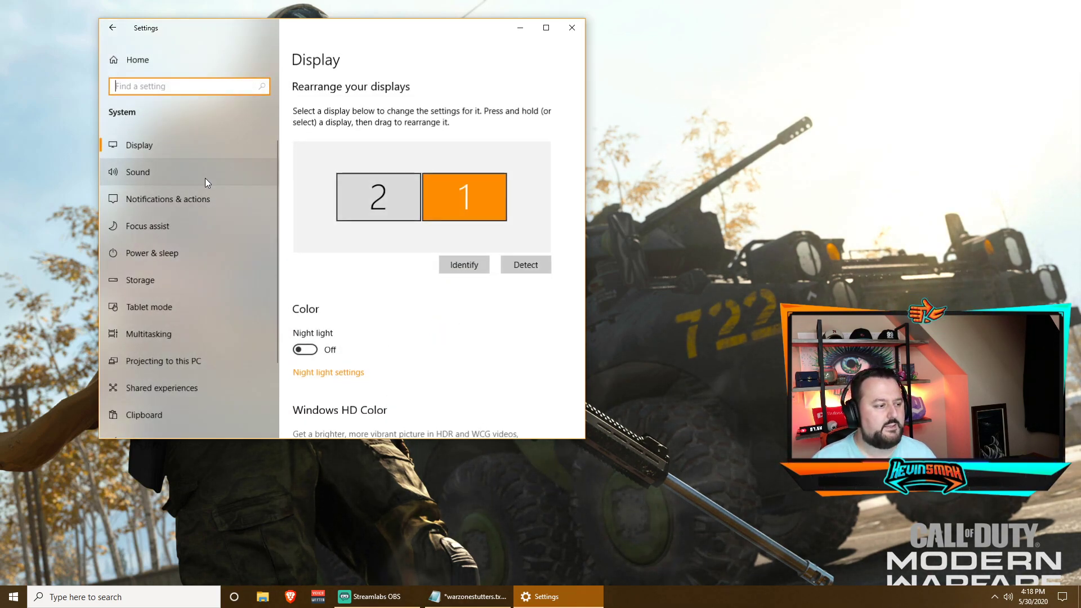
{"action": "left_click", "coordinate": [160, 280]}
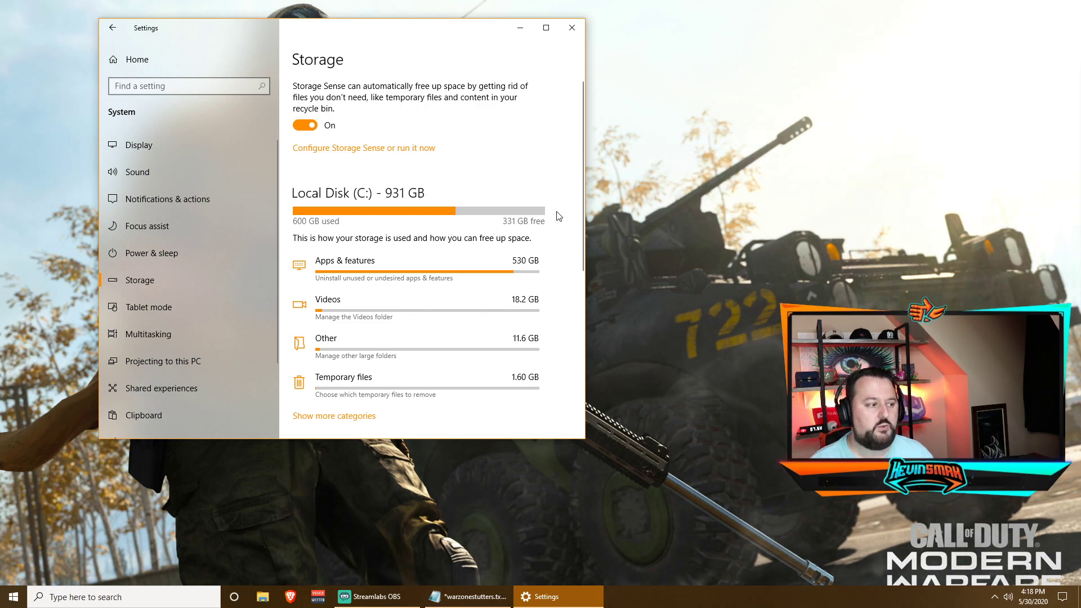
{"action": "scroll", "coordinate": [559, 216], "scroll_direction": "down", "scroll_amount": 5}
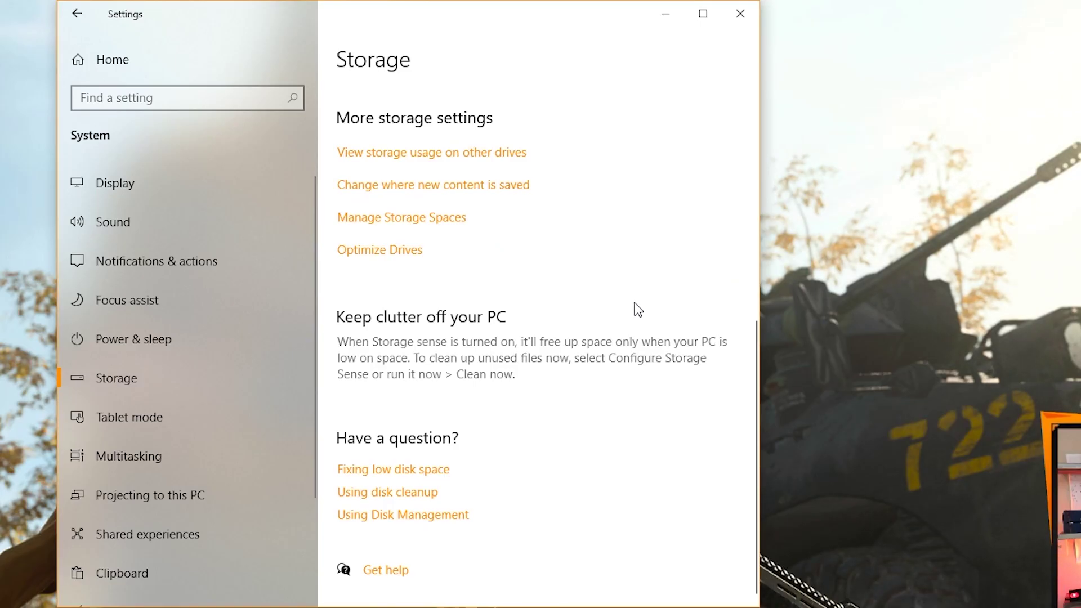
Step: Launch Optimize Drives and check the status of both C: (SSD) and E: (HDD)
{"action": "left_click", "coordinate": [391, 251]}
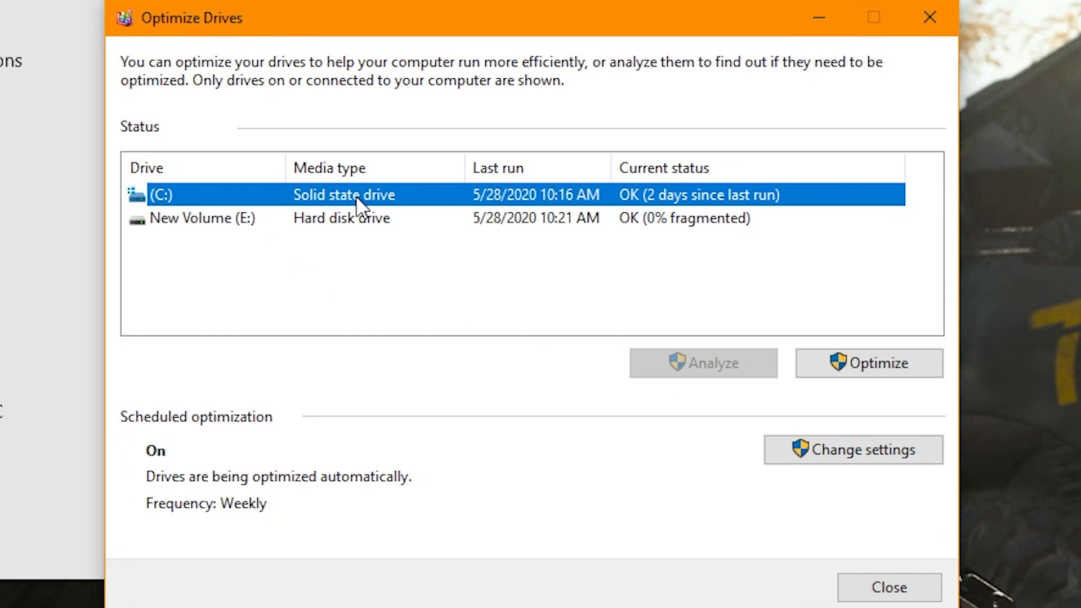
{"action": "left_click", "coordinate": [345, 218]}
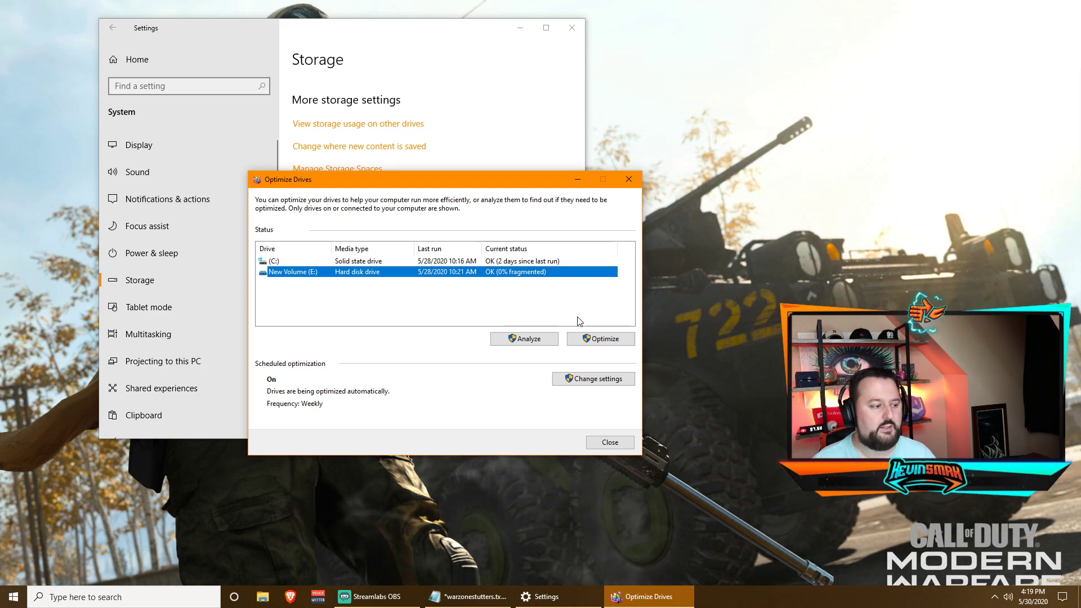
{"action": "left_click", "coordinate": [393, 261]}
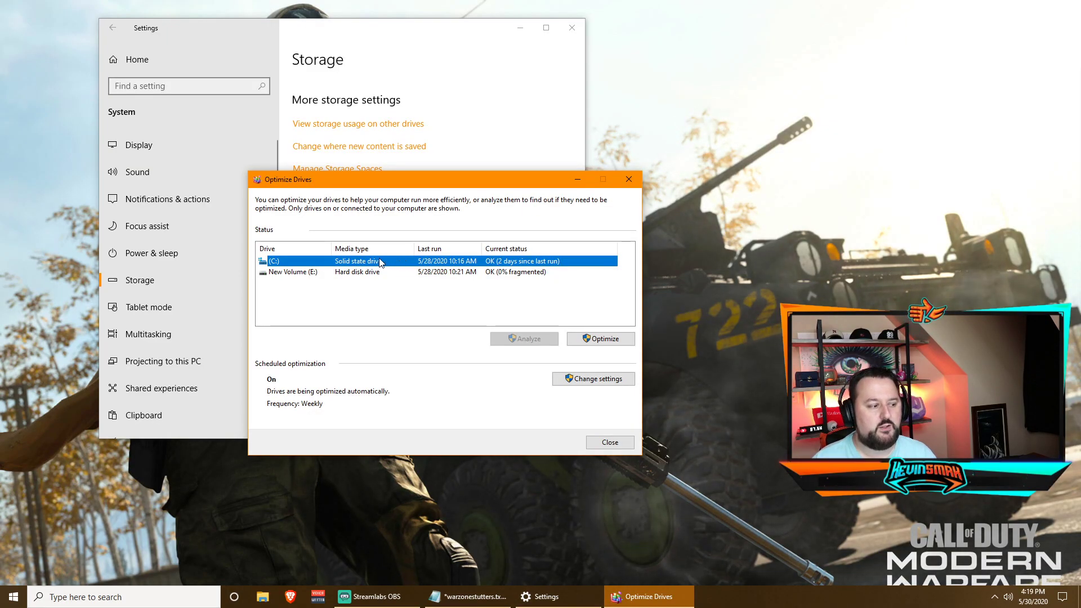
{"action": "key", "text": "Down"}
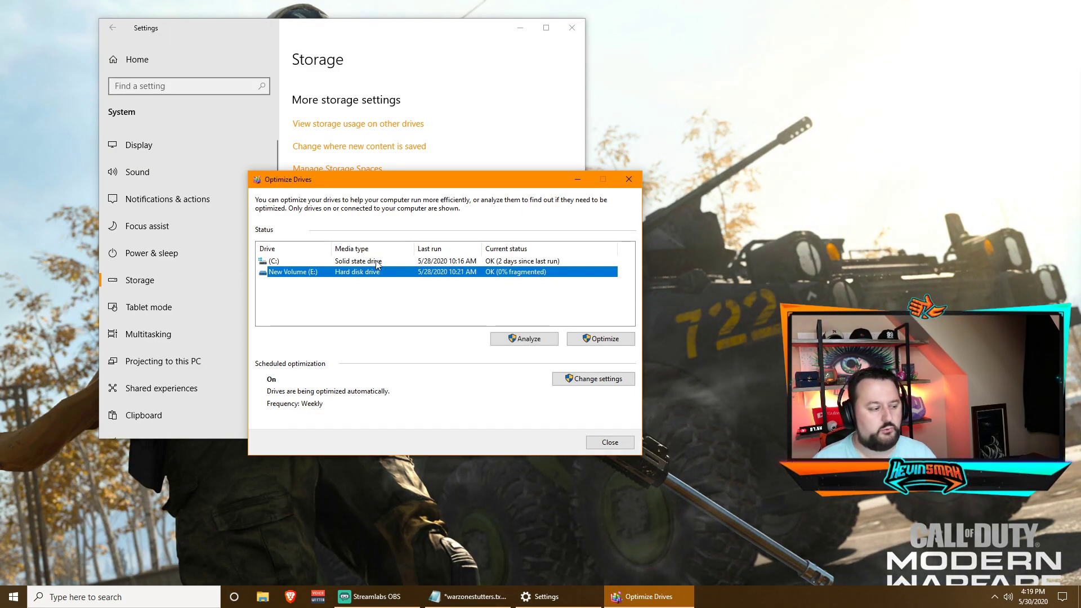
{"action": "left_click", "coordinate": [374, 260]}
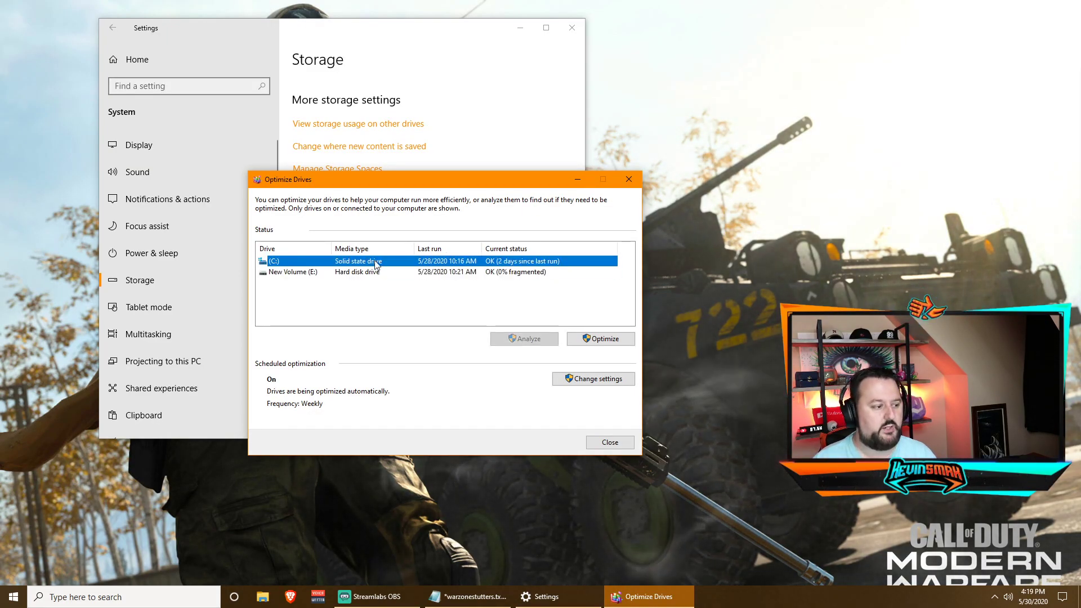
Step: Close the optimizer and open Additional power settings from System > Power & sleep
{"action": "left_click", "coordinate": [629, 179]}
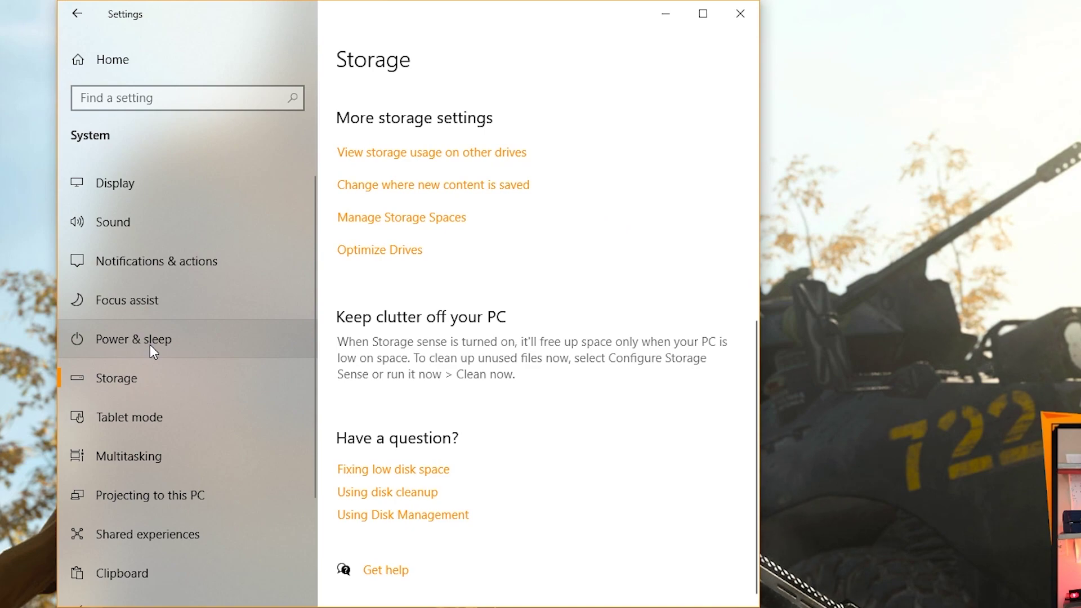
{"action": "left_click", "coordinate": [149, 345]}
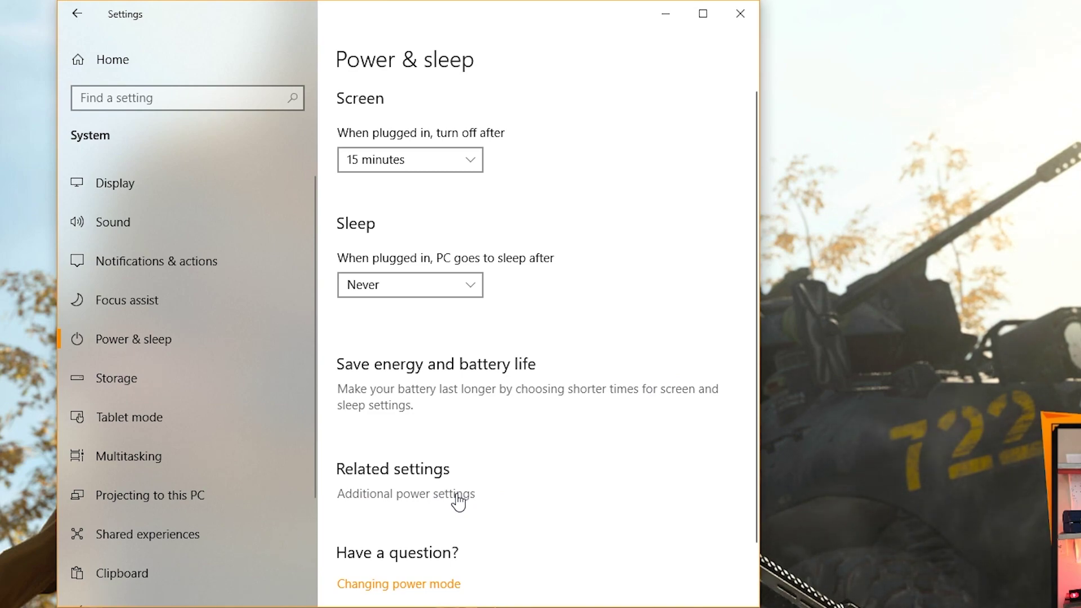
{"action": "left_click", "coordinate": [131, 59]}
{"action": "left_click", "coordinate": [186, 212]}
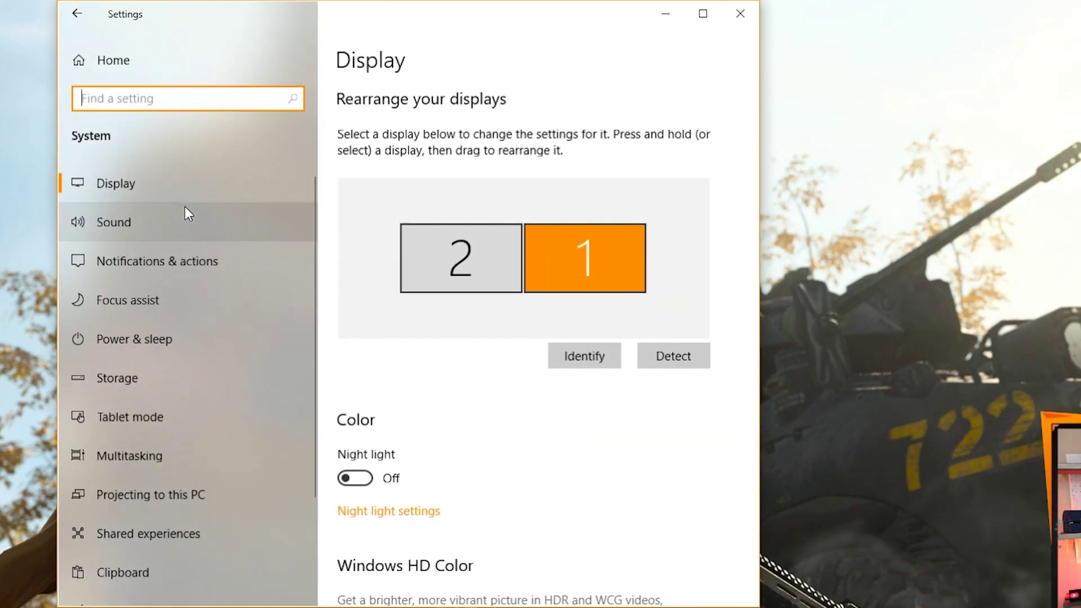
{"action": "left_click", "coordinate": [139, 346]}
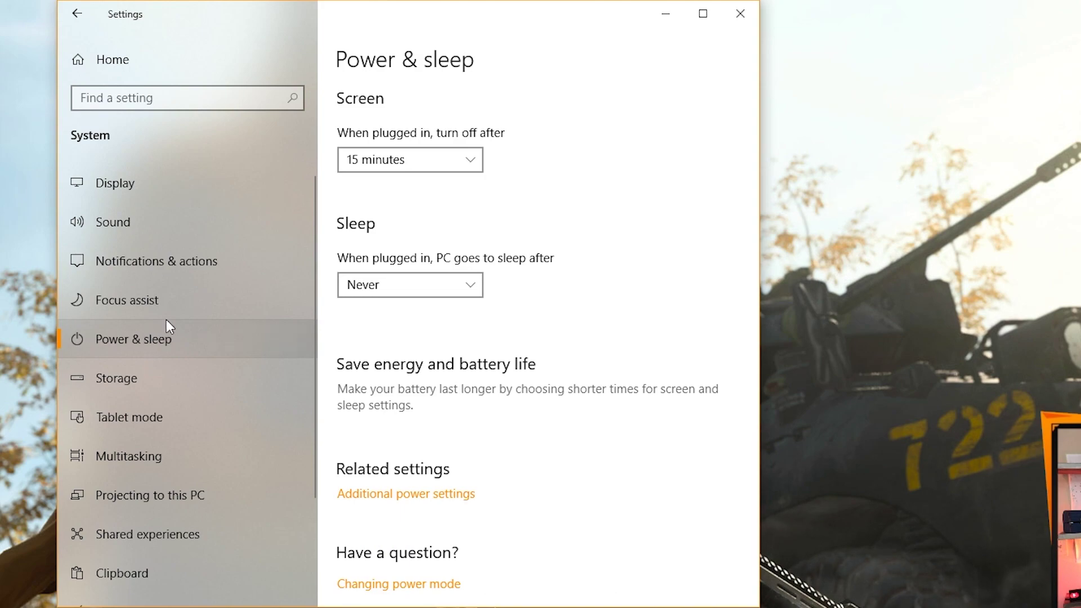
{"action": "left_click", "coordinate": [423, 499]}
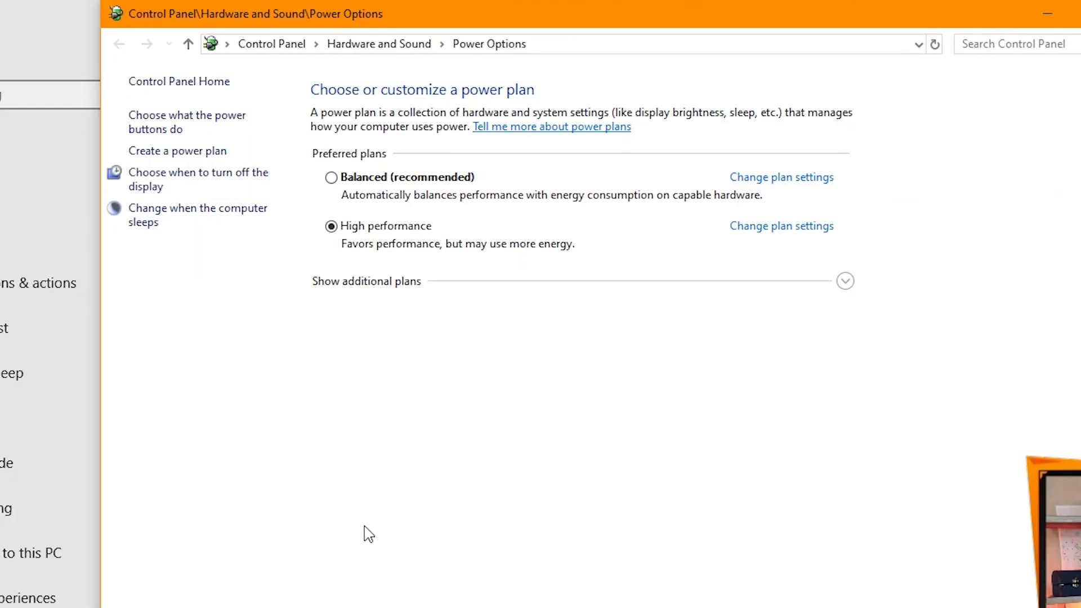
Step: Select the High performance plan, briefly expanding and collapsing the additional plans list
{"action": "left_click", "coordinate": [331, 227]}
{"action": "left_click", "coordinate": [846, 282]}
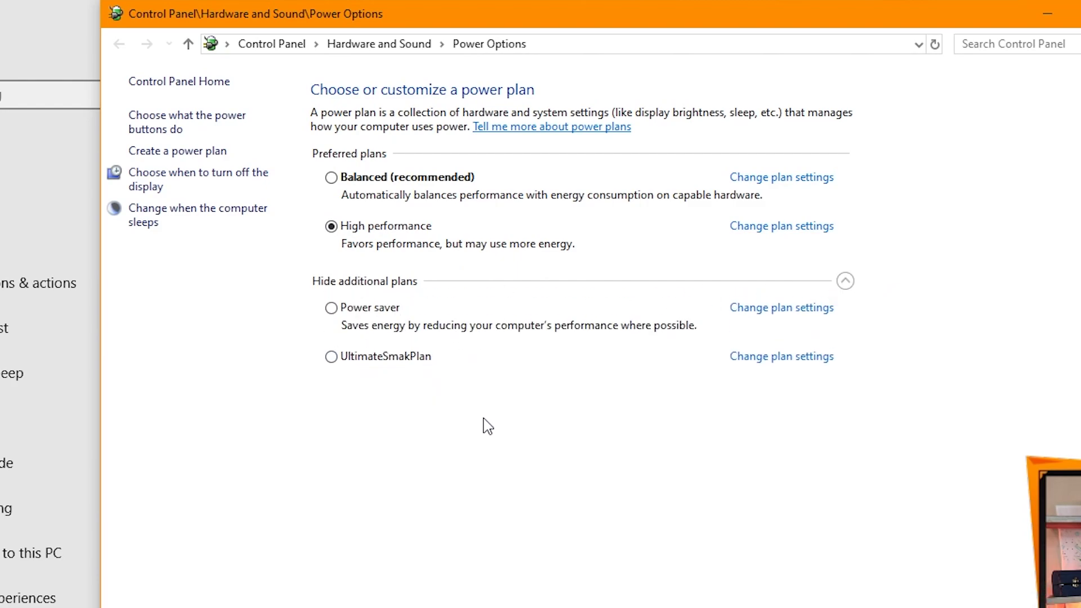
{"action": "left_click", "coordinate": [846, 281]}
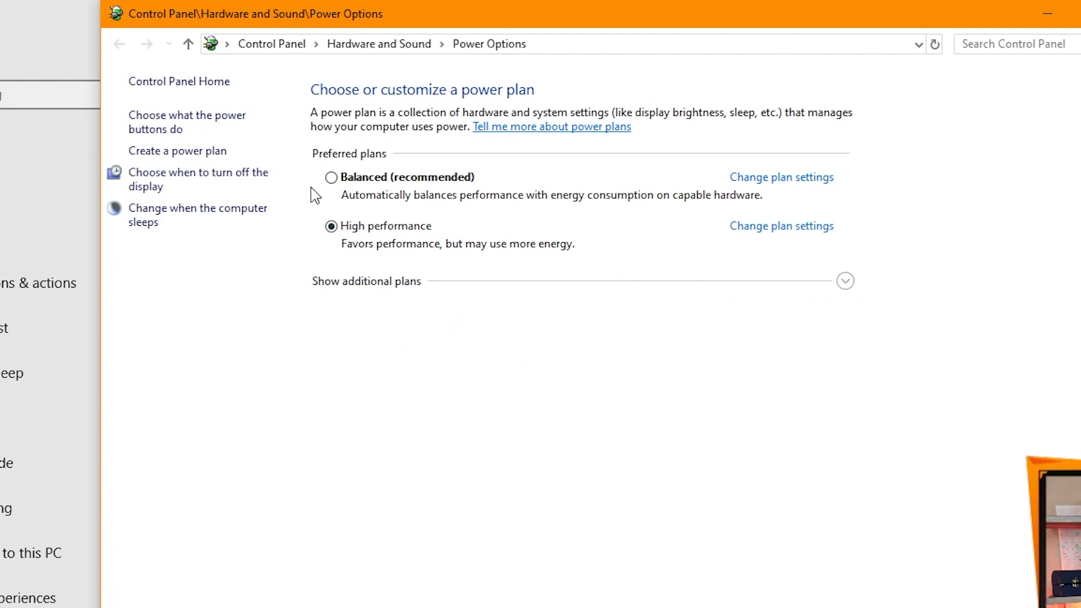
Step: Create a High performance-based plan named 'DominateWarzone' with sleep set to Never
{"action": "left_click", "coordinate": [185, 152]}
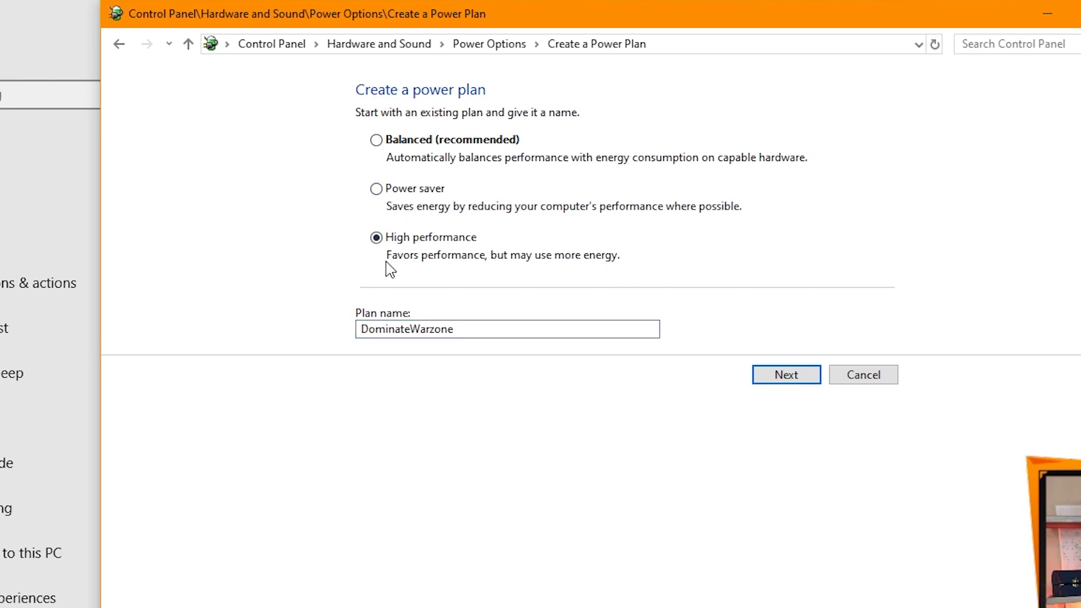
{"action": "left_click", "coordinate": [788, 377]}
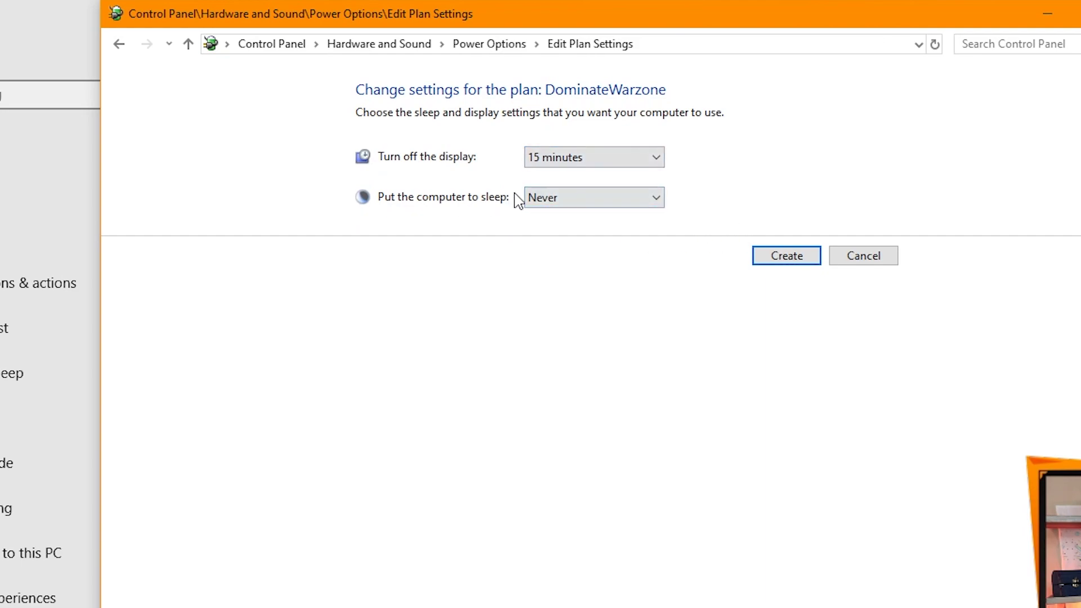
{"action": "left_click", "coordinate": [787, 255]}
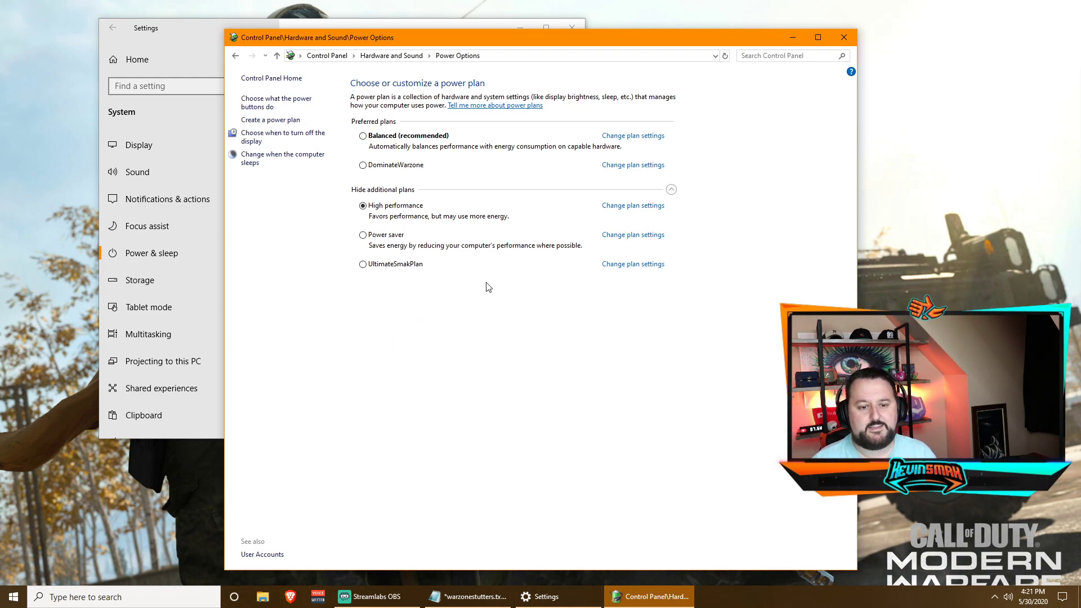
Step: Close Control Panel, go to Gaming > Game bar, and leave clip recording switched Off
{"action": "left_click", "coordinate": [844, 37]}
{"action": "left_click", "coordinate": [129, 60]}
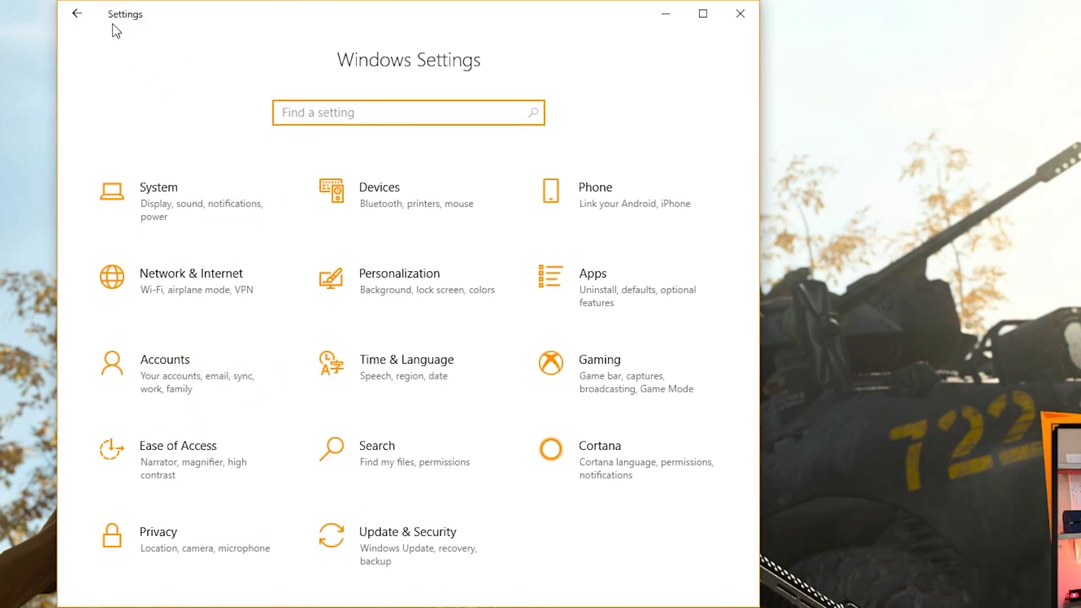
{"action": "left_click", "coordinate": [626, 387]}
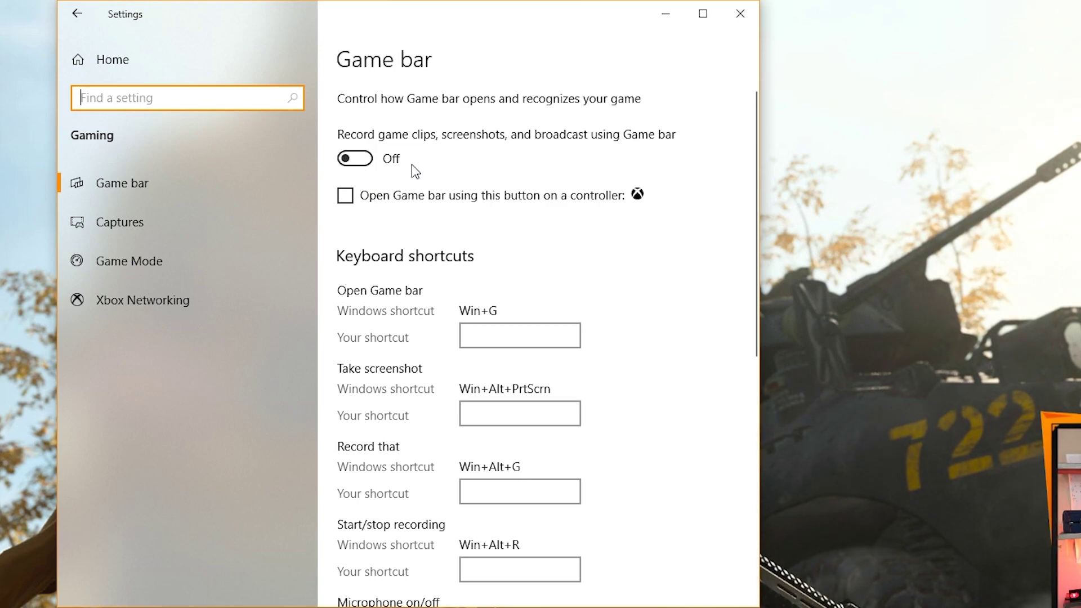
{"action": "left_click", "coordinate": [365, 160]}
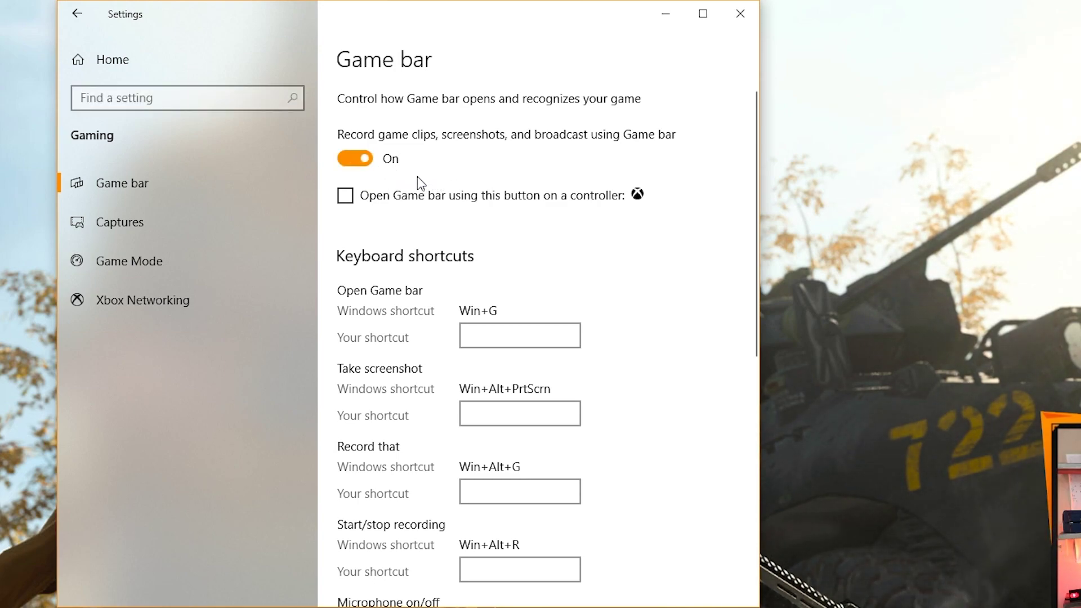
{"action": "left_click", "coordinate": [351, 158]}
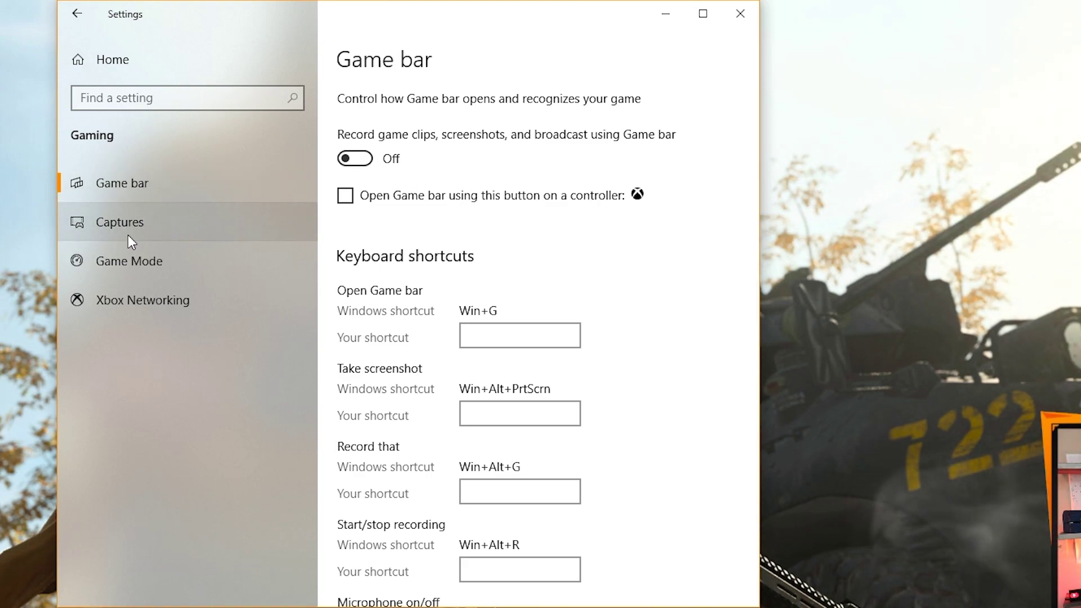
Step: Verify Background recording is Off under Captures, then close Settings
{"action": "left_click", "coordinate": [130, 219]}
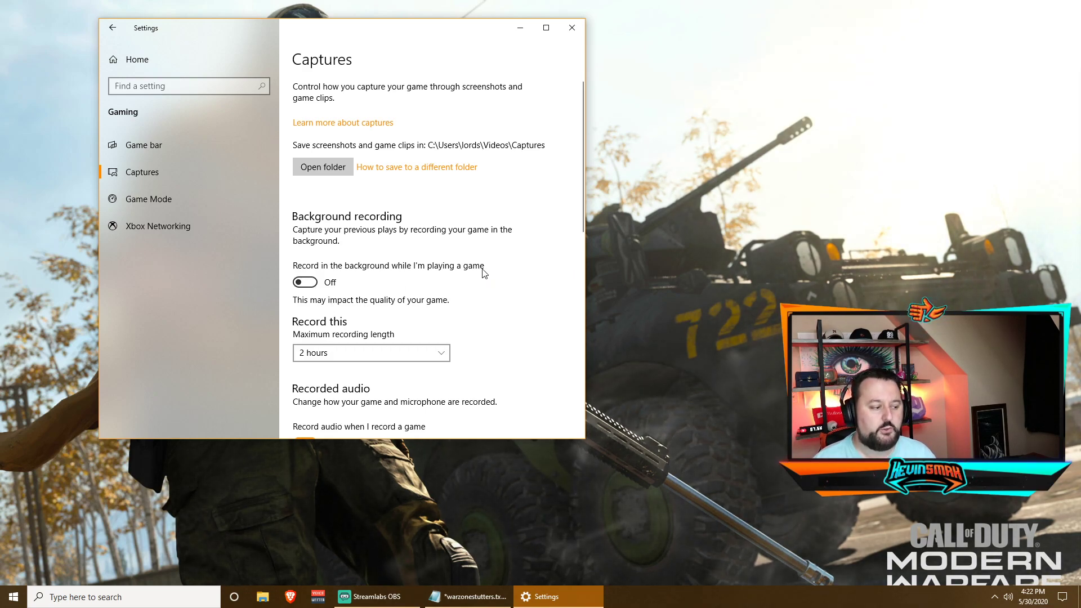
{"action": "scroll", "coordinate": [552, 262], "scroll_direction": "down", "scroll_amount": 5}
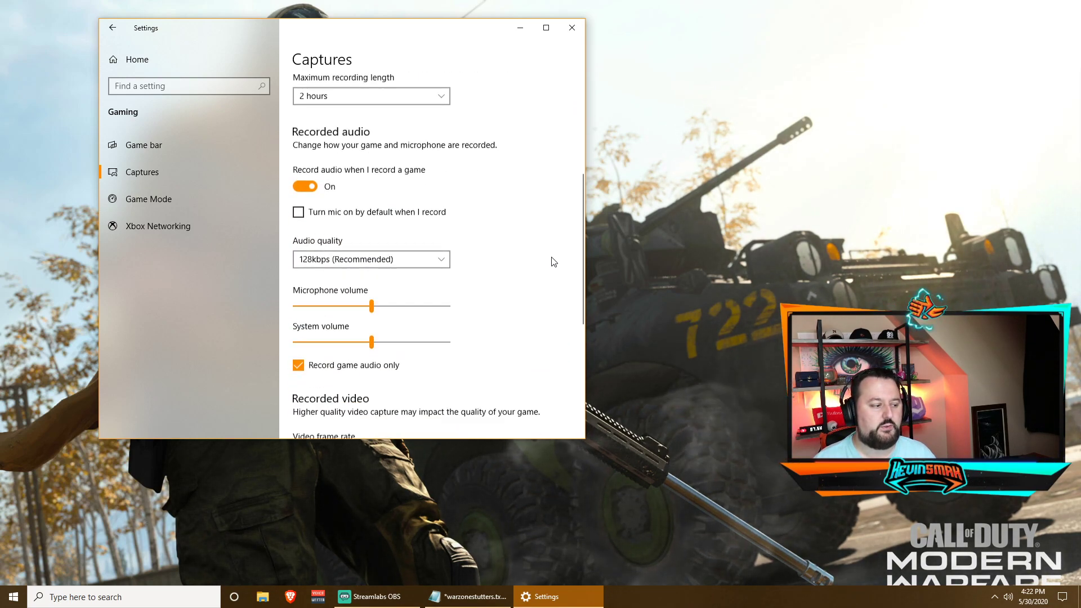
{"action": "scroll", "coordinate": [552, 261], "scroll_direction": "up", "scroll_amount": 5}
{"action": "left_click", "coordinate": [572, 28]}
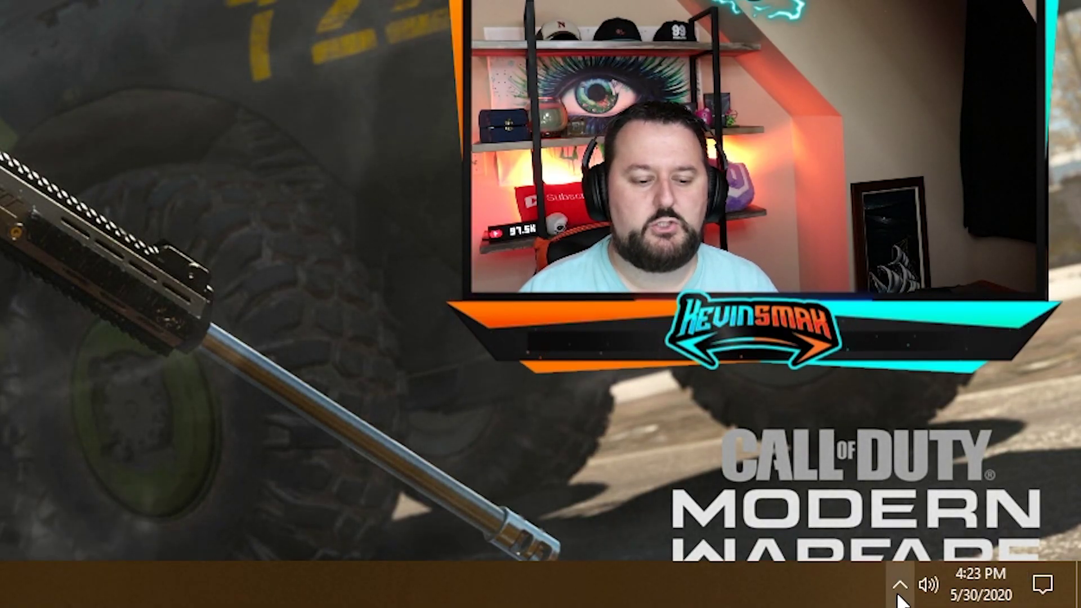
Step: Open GeForce Experience from the tray, confirm driver 446.14 is latest, and close it
{"action": "left_click", "coordinate": [898, 596]}
{"action": "right_click", "coordinate": [874, 489]}
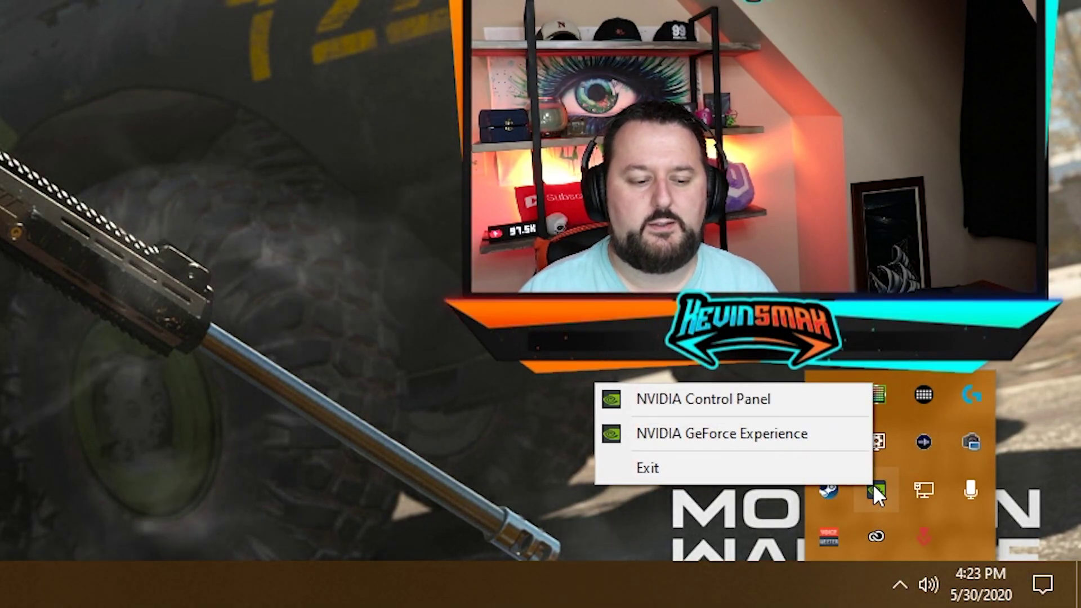
{"action": "left_click", "coordinate": [700, 437]}
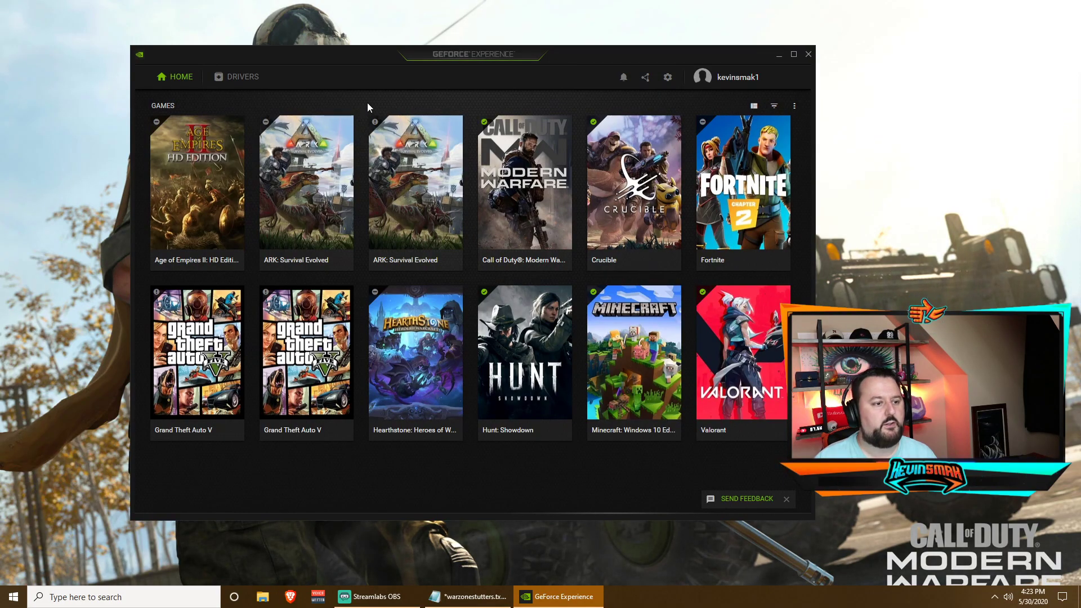
{"action": "left_click", "coordinate": [243, 78]}
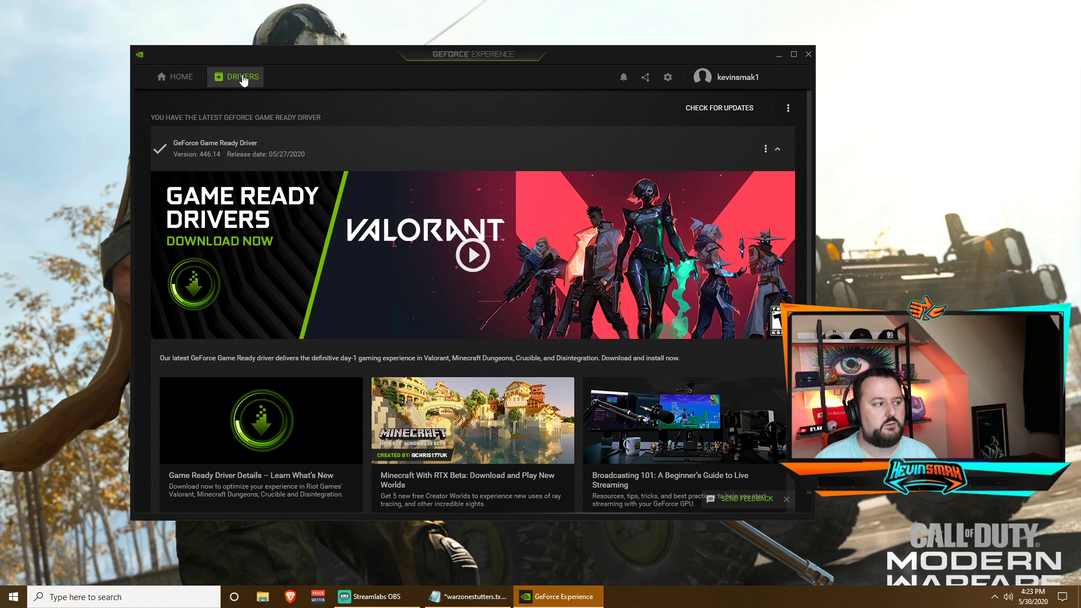
{"action": "left_click", "coordinate": [711, 108]}
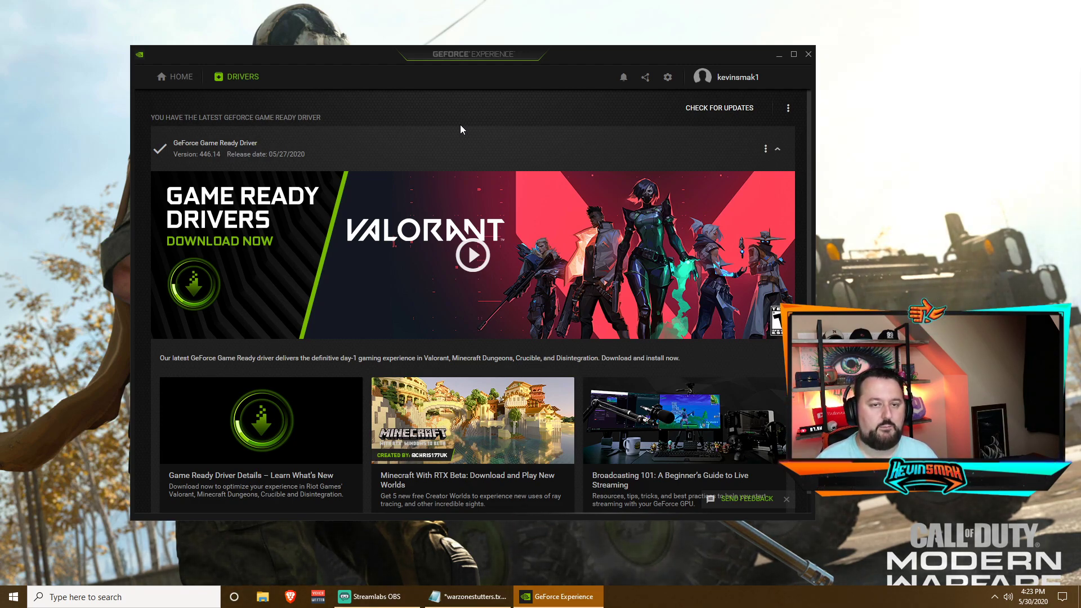
{"action": "left_click", "coordinate": [809, 54]}
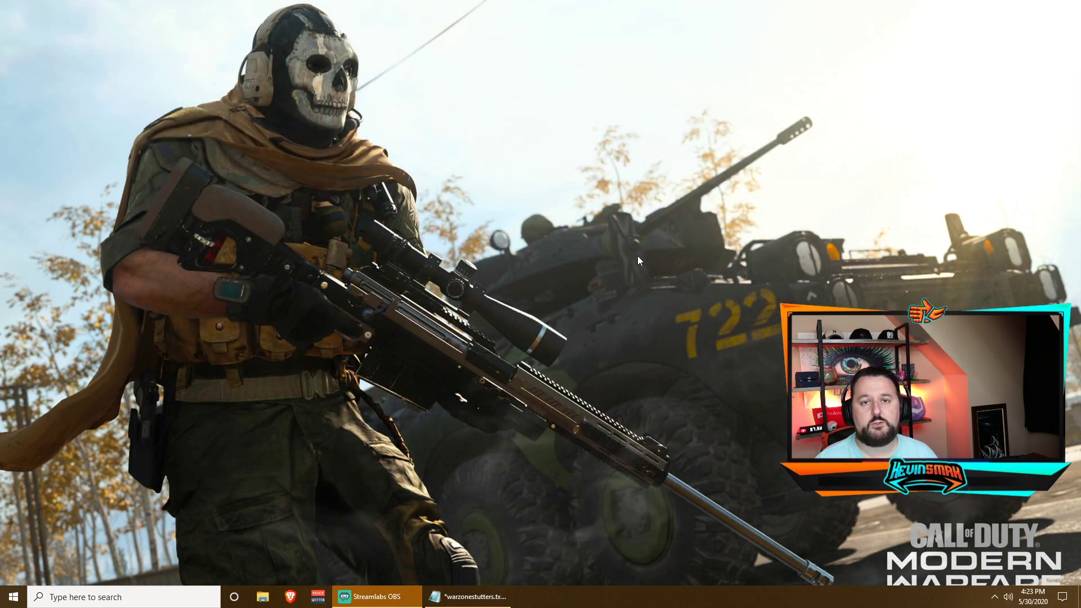
{"action": "left_click", "coordinate": [24, 598]}
{"action": "left_click", "coordinate": [17, 542]}
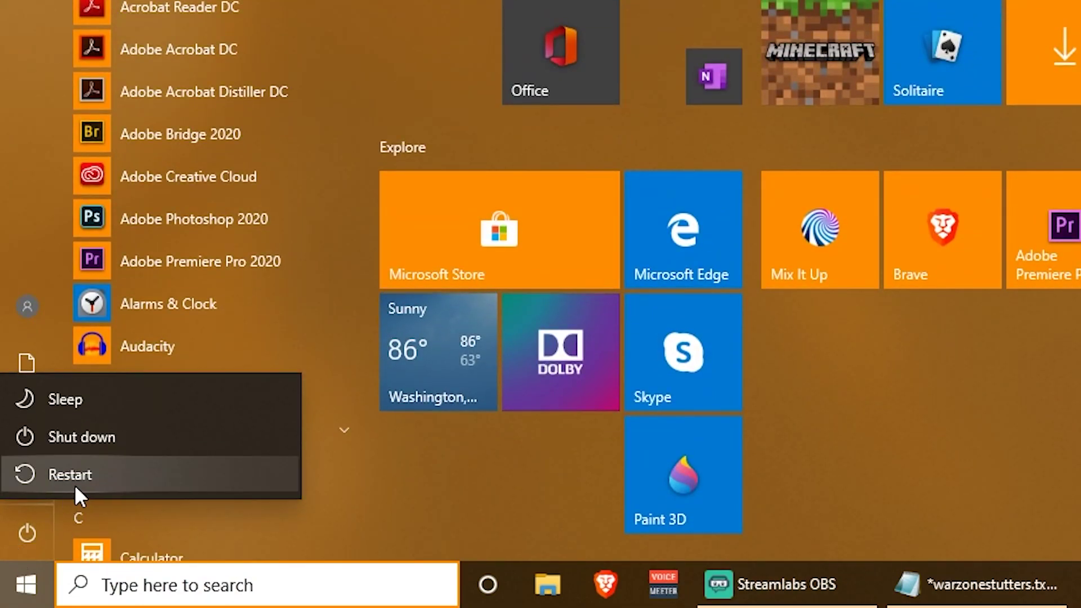
{"action": "key", "text": "Escape"}
{"action": "key", "text": "Escape"}
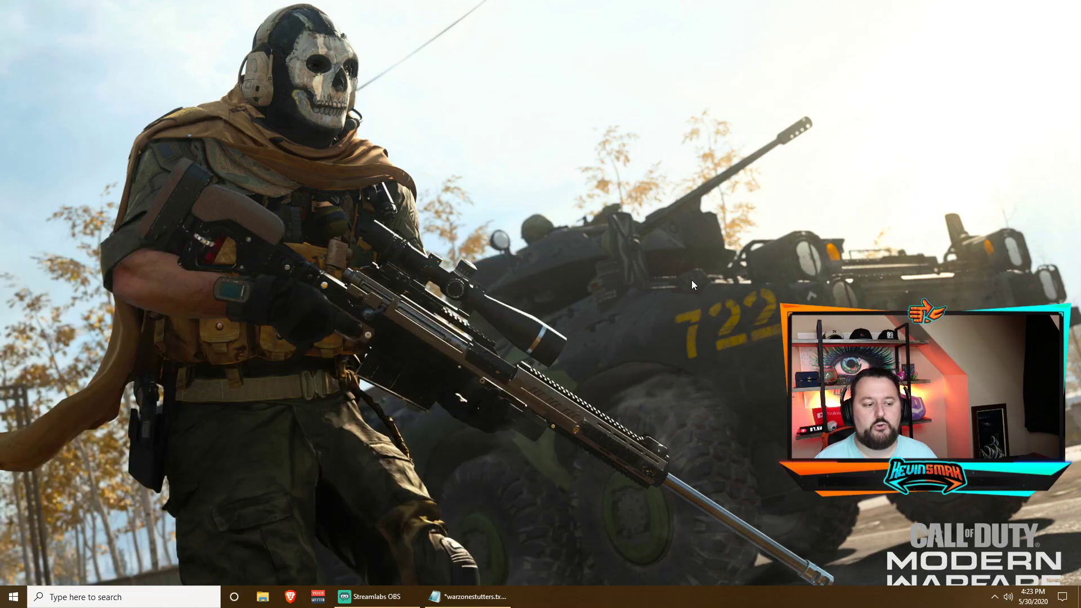